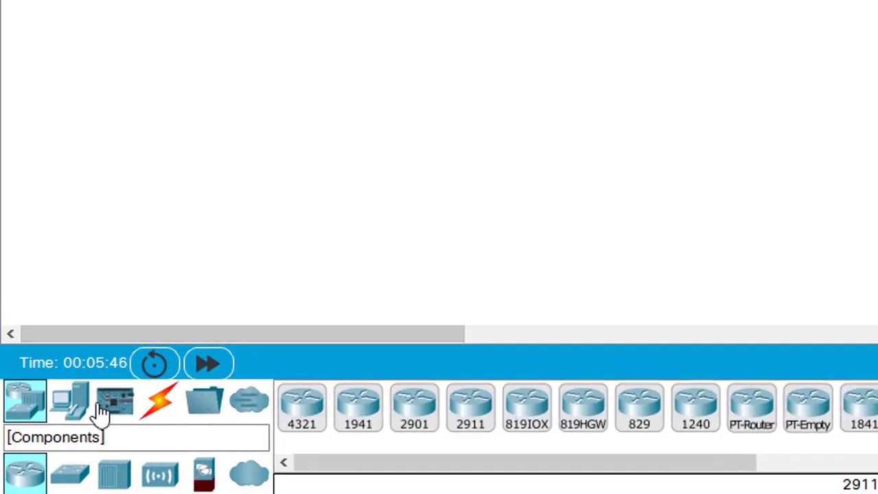
Show the Network Devices category, listing router models such as 4321, 1941 and 2911.
left_click(30, 410)
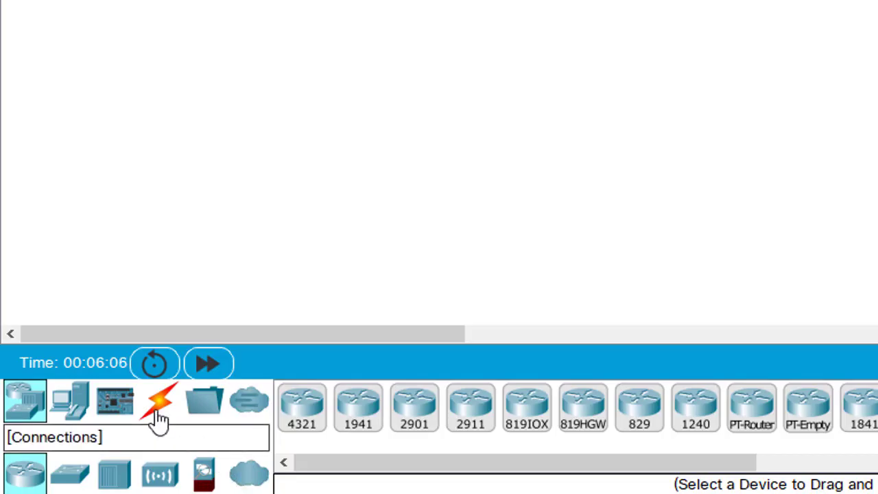
Browse End Devices, then the Home, Smart City, Industrial and Power Grid device groups.
left_click(66, 407)
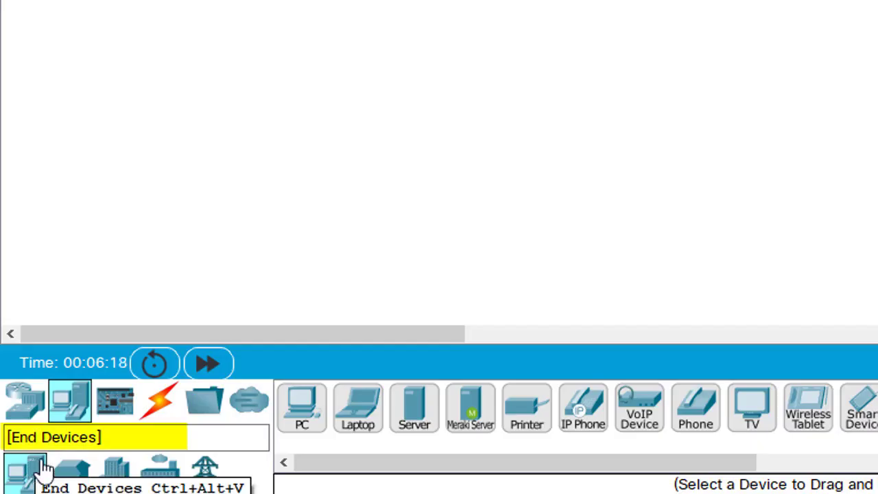
left_click(73, 472)
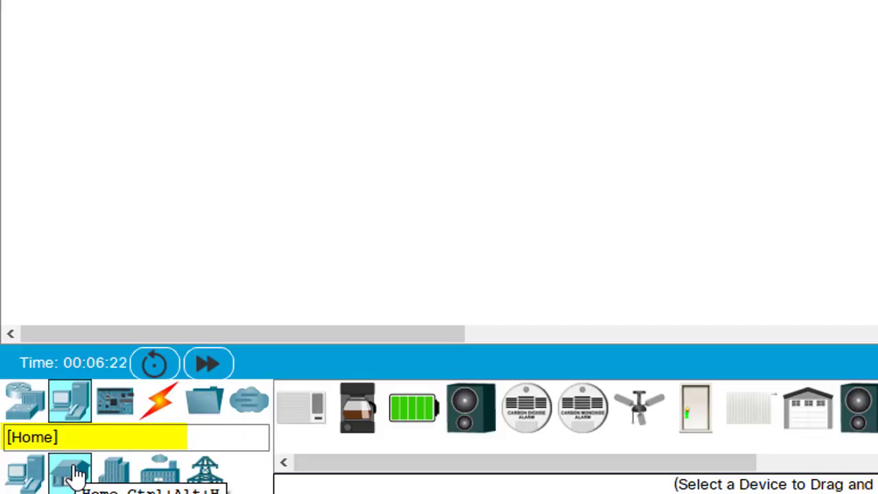
left_click(113, 473)
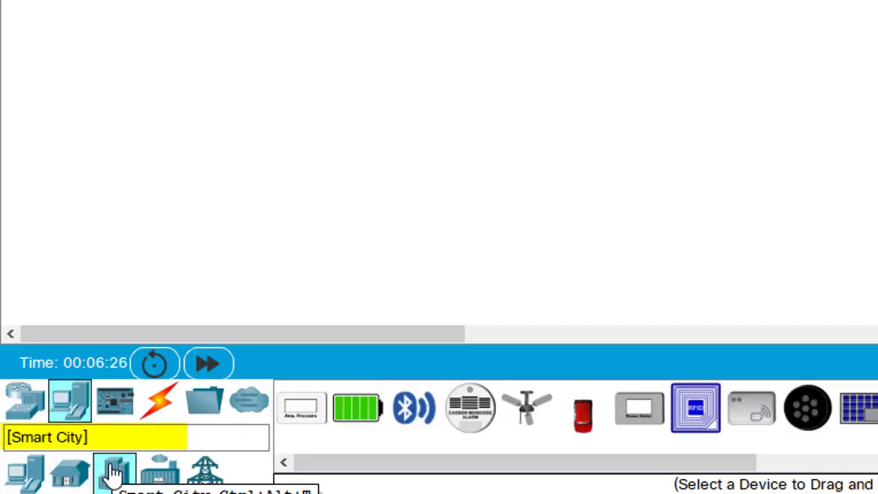
left_click(159, 473)
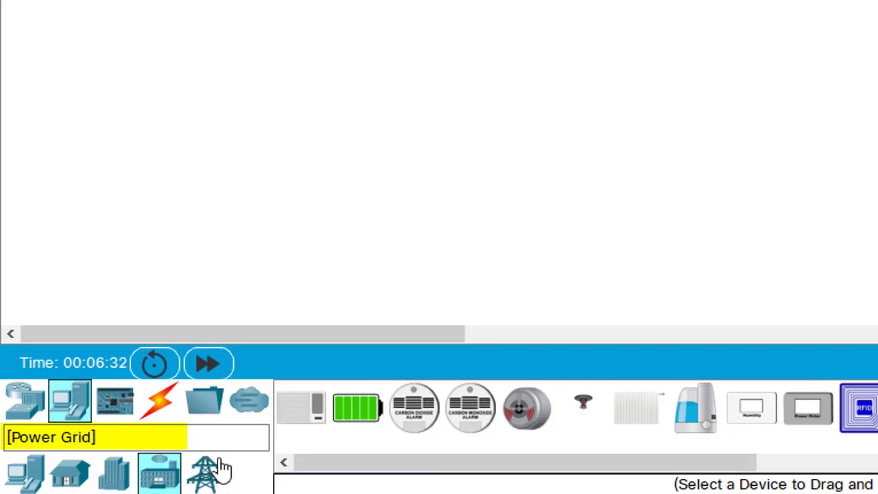
left_click(205, 472)
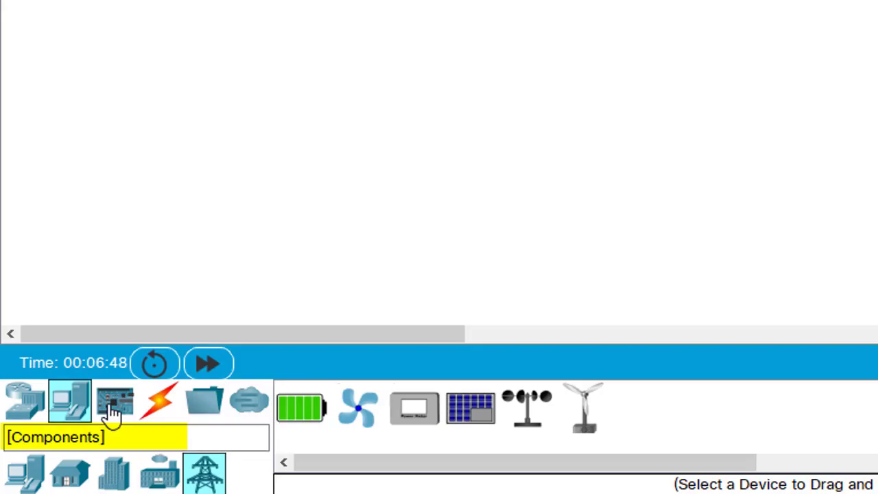
Browse the Components boards, actuators and sensors, then list the connection cable types.
left_click(111, 410)
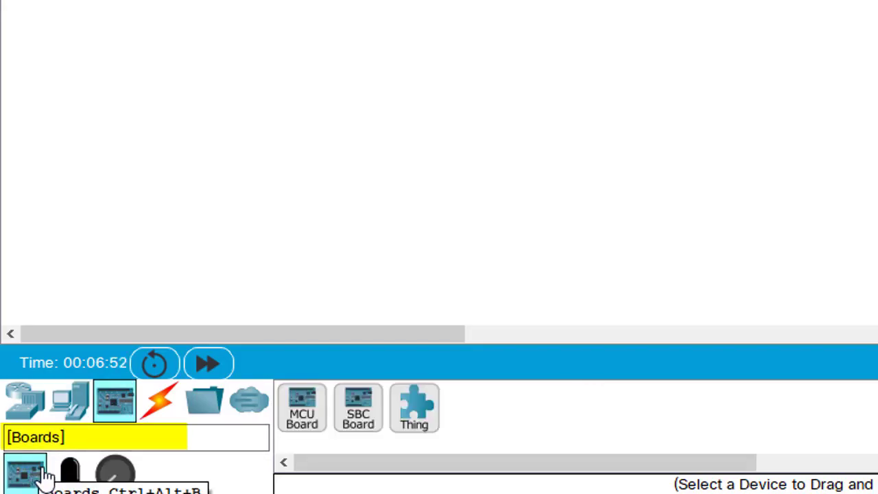
left_click(71, 473)
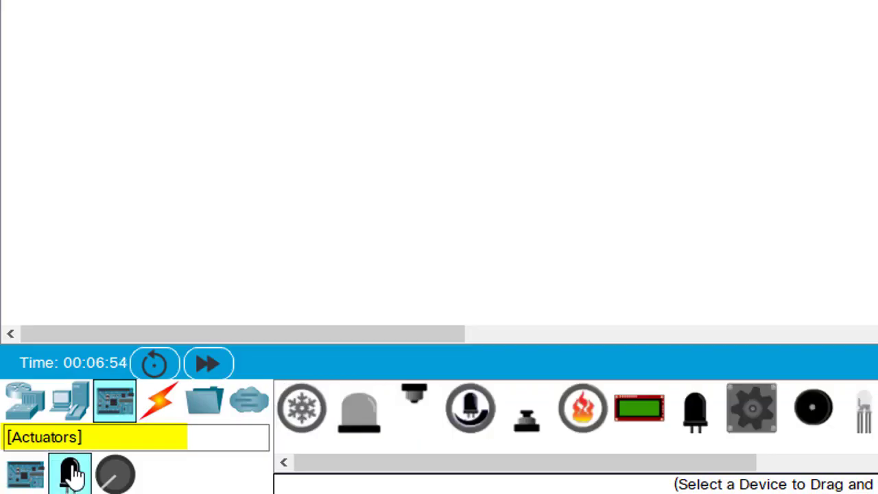
left_click(110, 473)
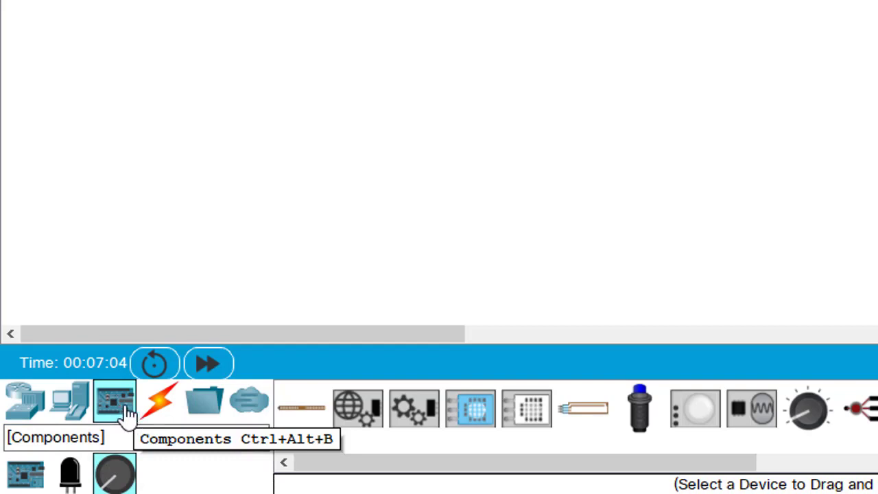
left_click(159, 415)
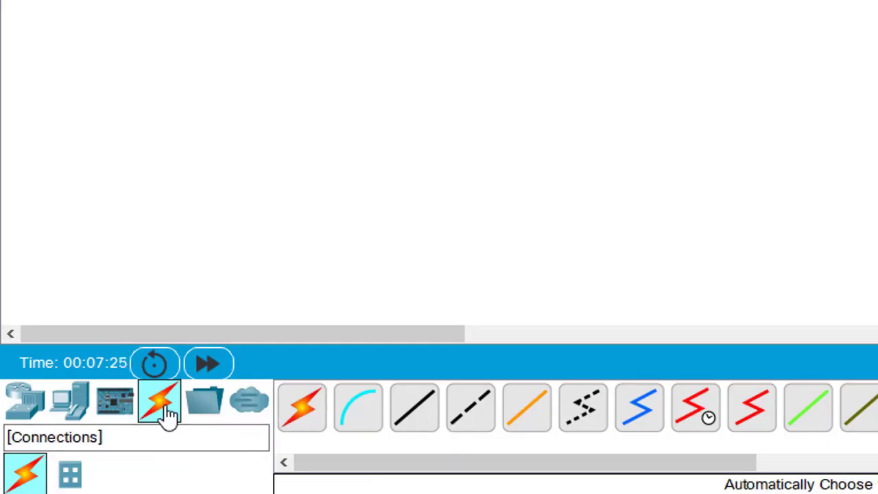
View the Miscellaneous and Multiuser Connection groups, then return to the Network Devices routers.
left_click(208, 415)
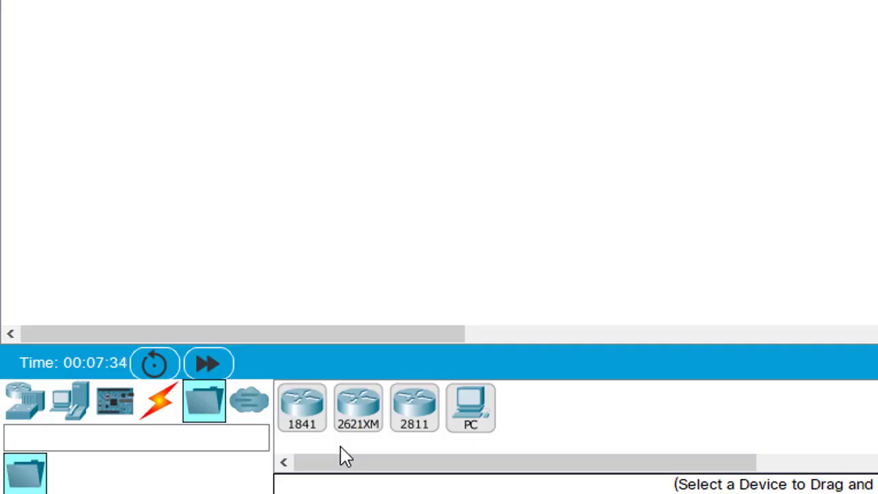
left_click(249, 405)
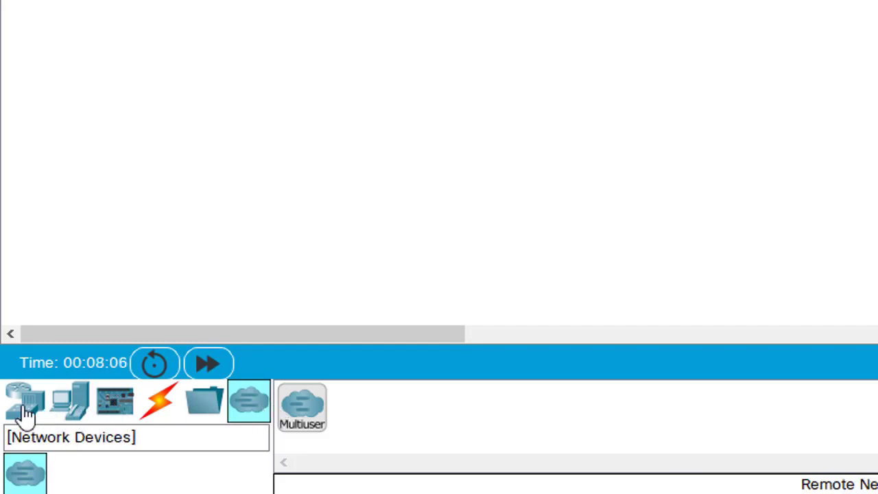
left_click(26, 410)
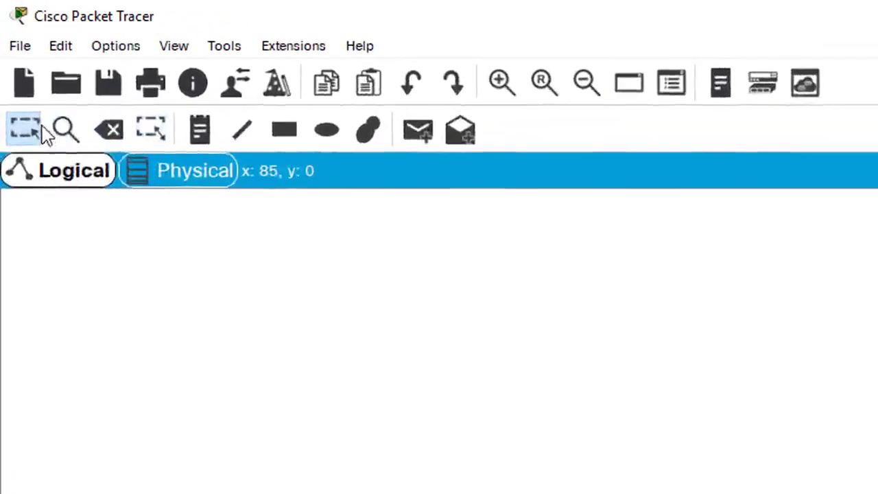
Box-select the empty workspace, then switch through the Inspect, Delete and Resize tools.
left_click(30, 131)
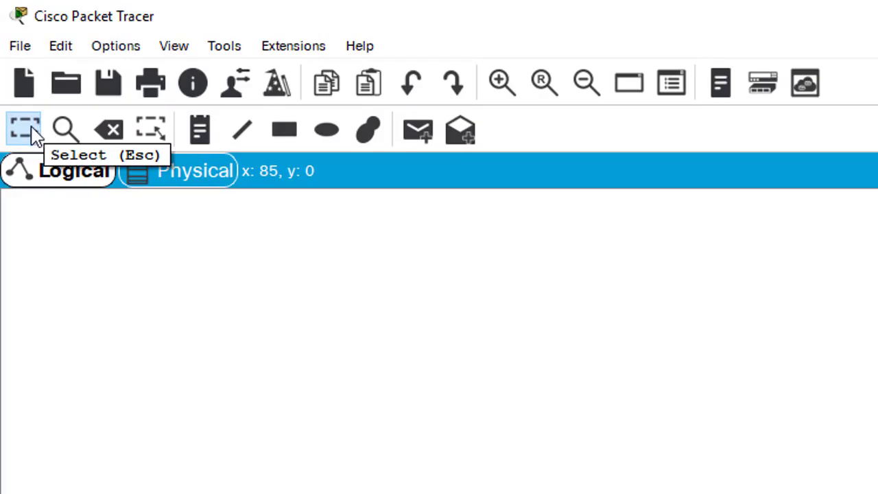
left_click_drag(77, 245, 289, 367)
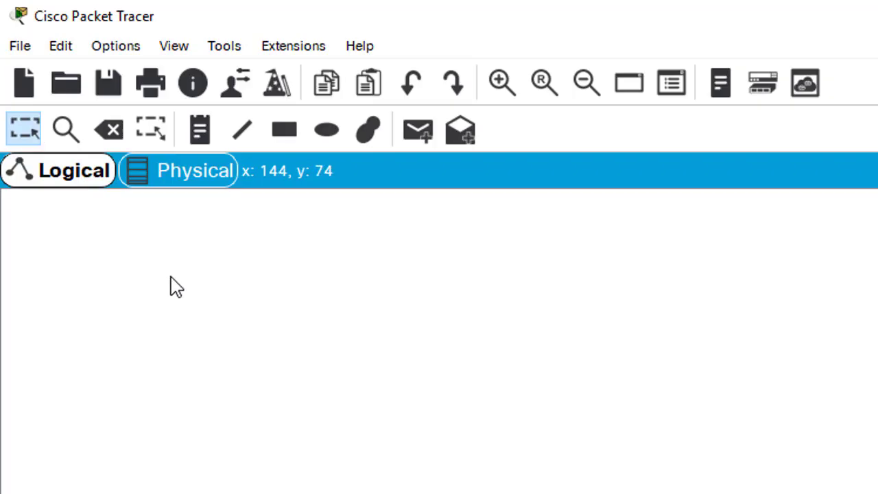
left_click(67, 139)
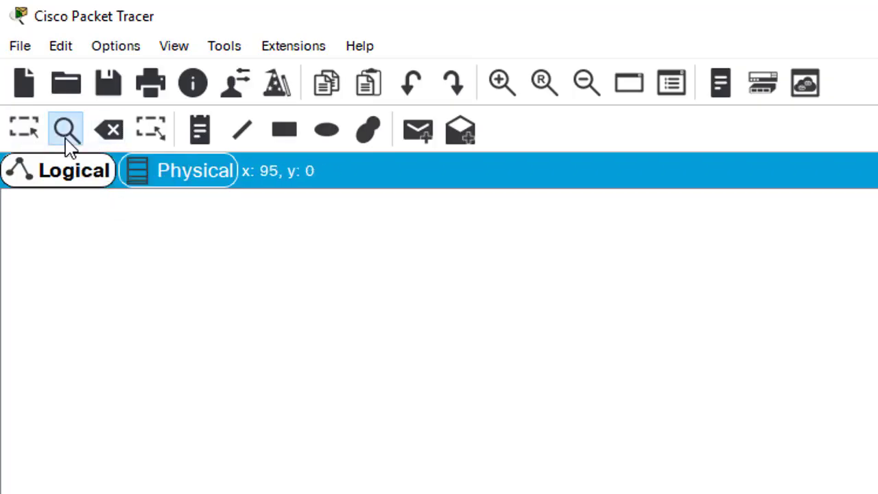
left_click(112, 131)
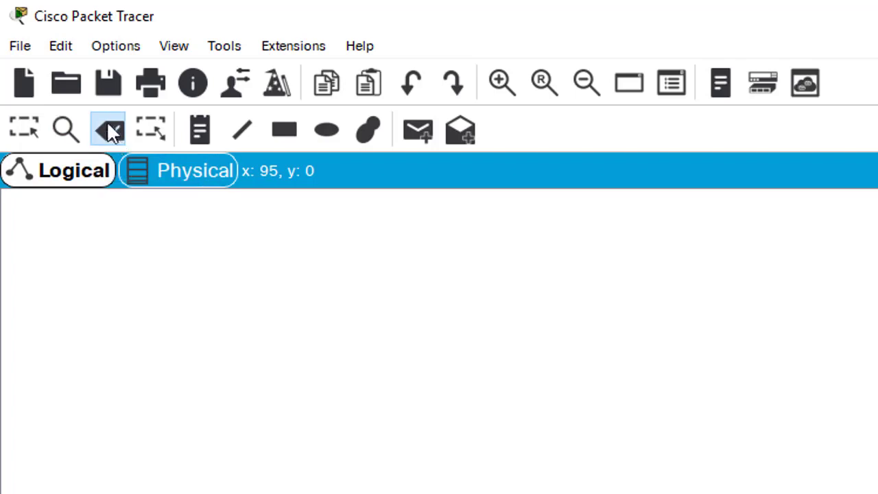
left_click(151, 137)
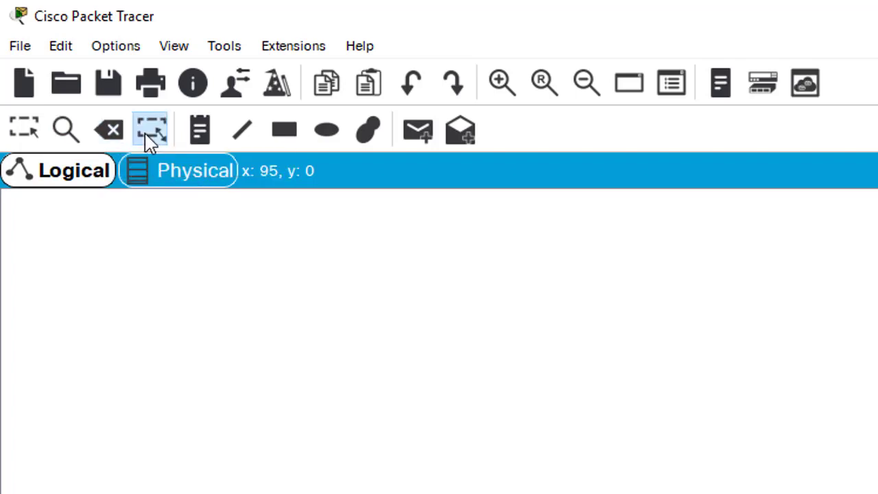
Place a text note reading 'Connection to PC' at the workspace centre.
left_click(202, 137)
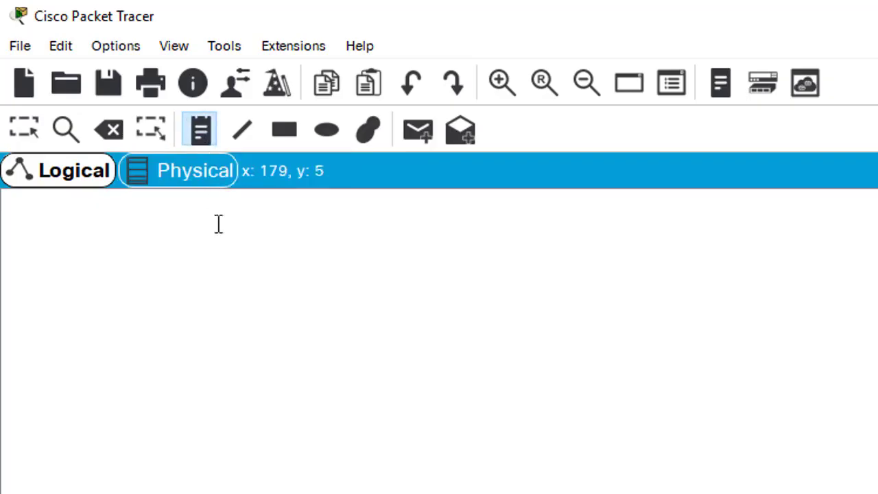
left_click(327, 309)
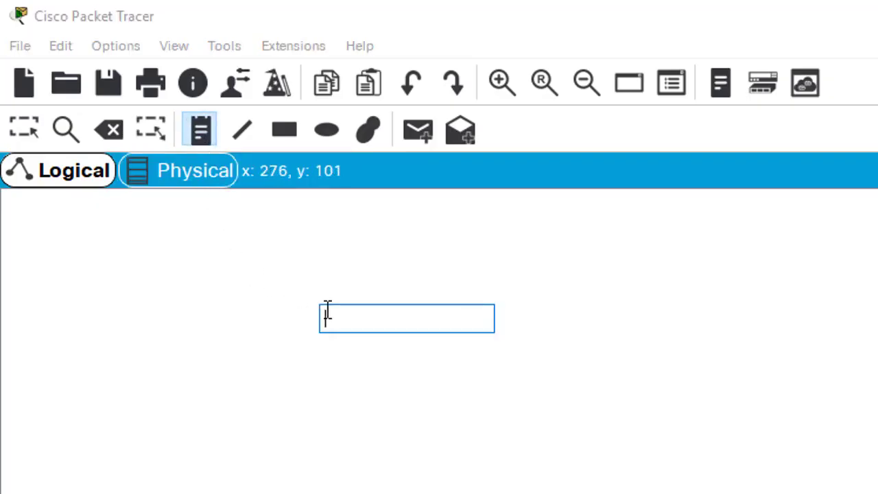
type("Connec")
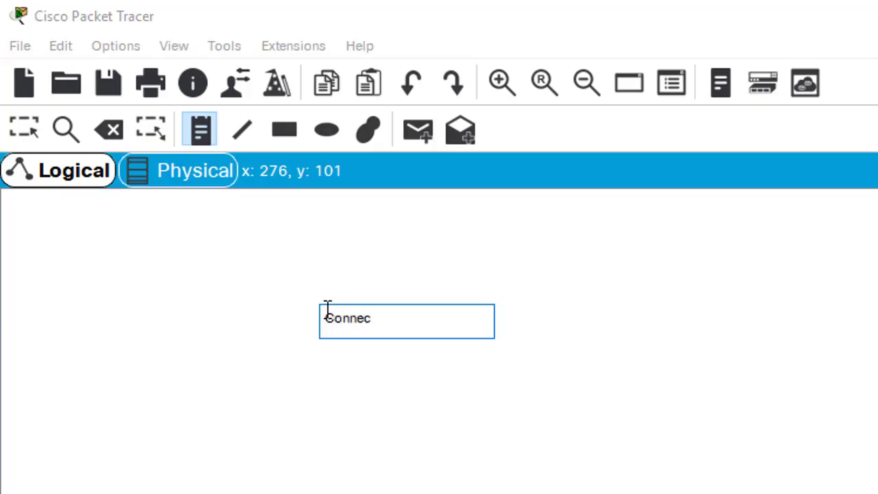
type("tion to PC")
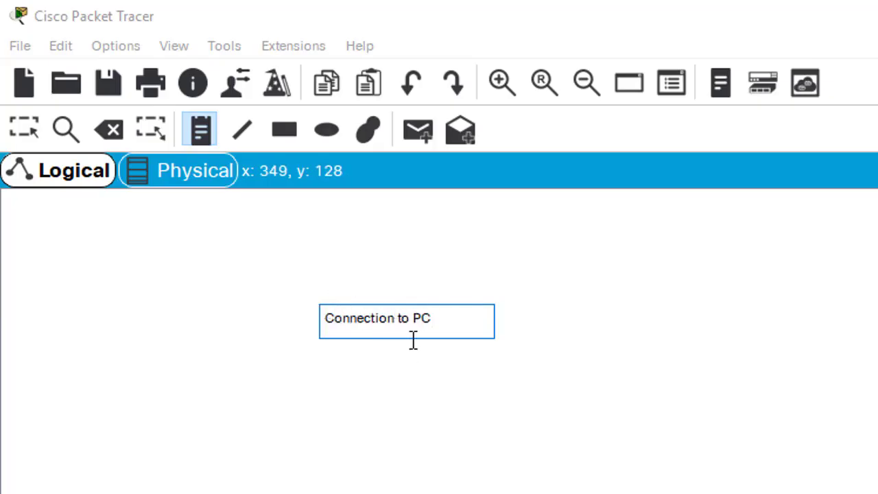
key("Escape")
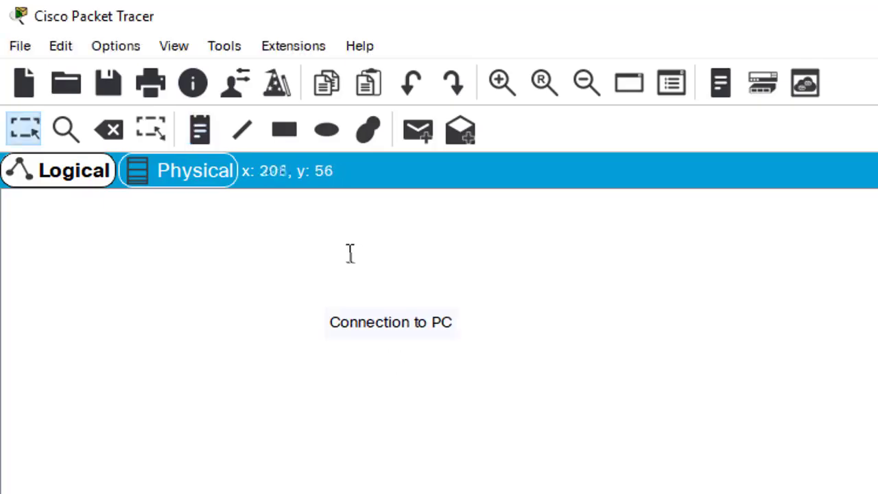
Select Draw Line and confirm the palette's default black outline with no fill.
left_click(243, 136)
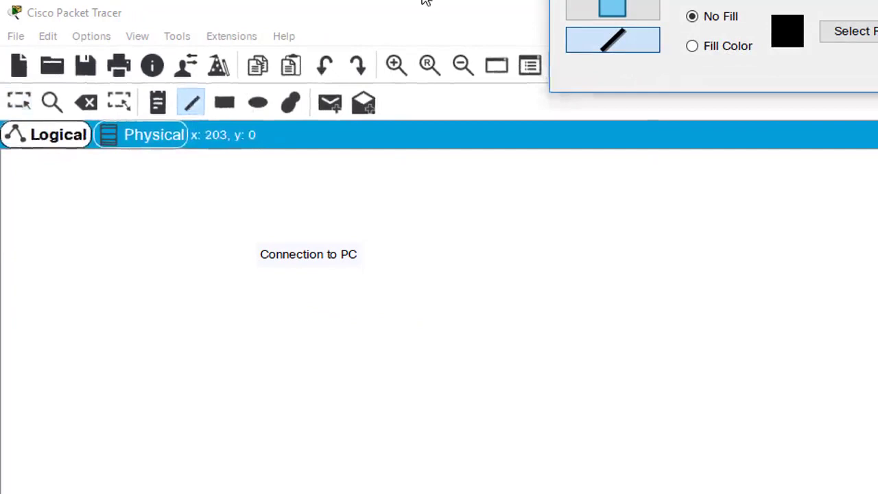
left_click_drag(592, 1, 463, 229)
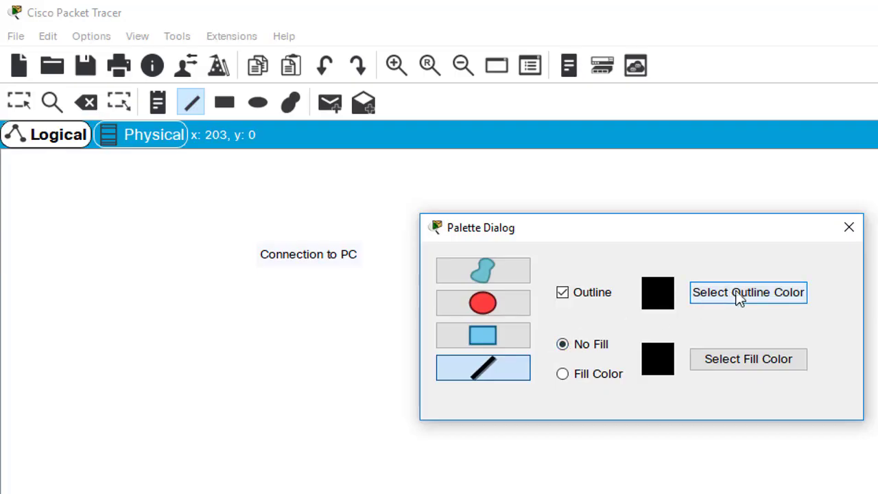
left_click(849, 230)
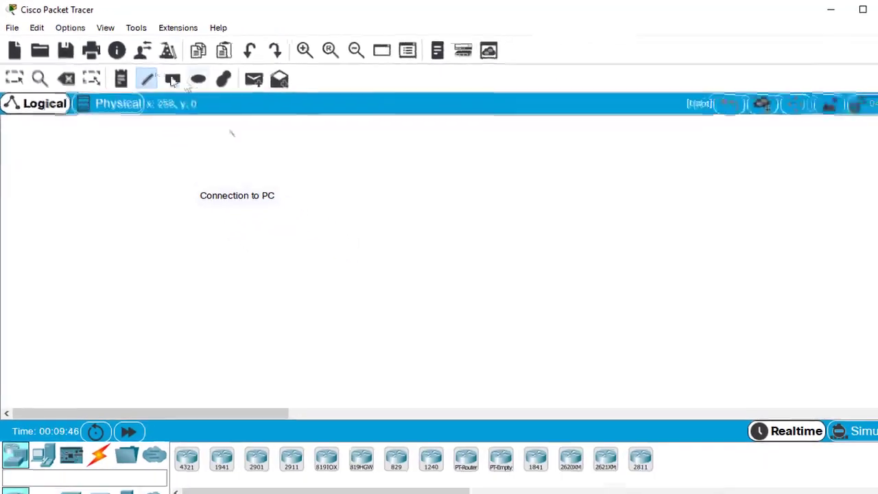
Place a Home Router from Wireless Devices as Wireless Router0 below the note.
left_click(15, 78)
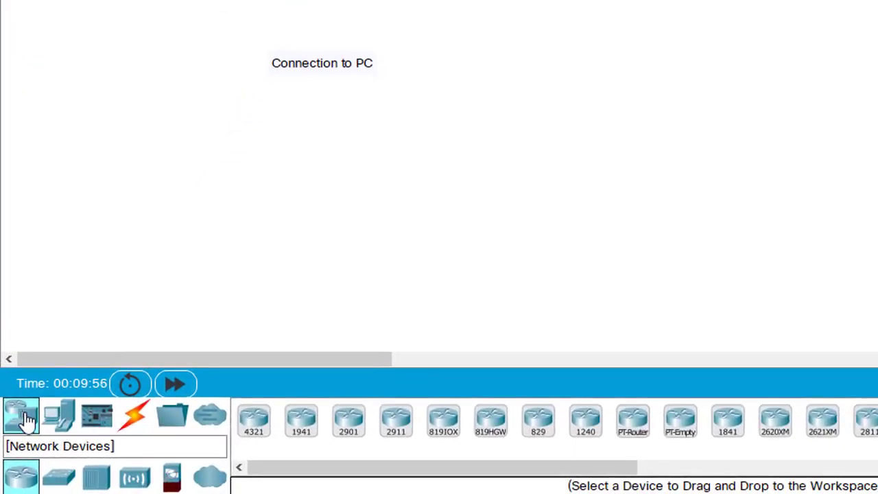
left_click(131, 481)
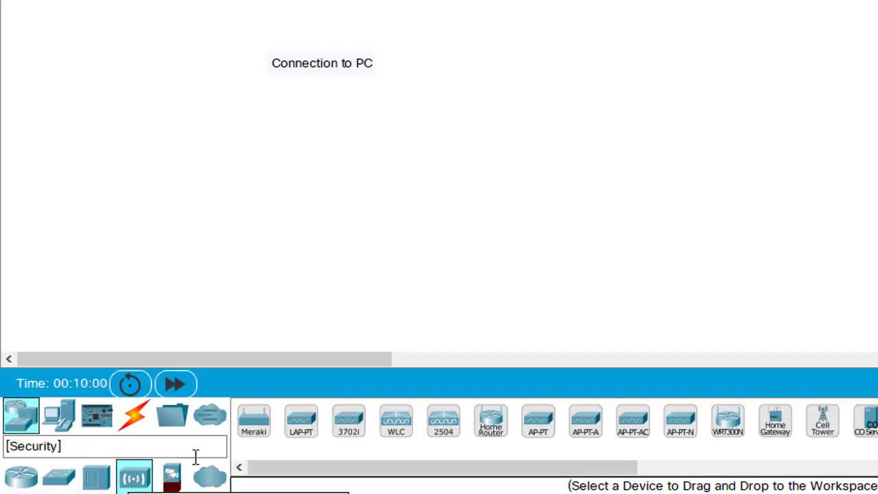
left_click(495, 438)
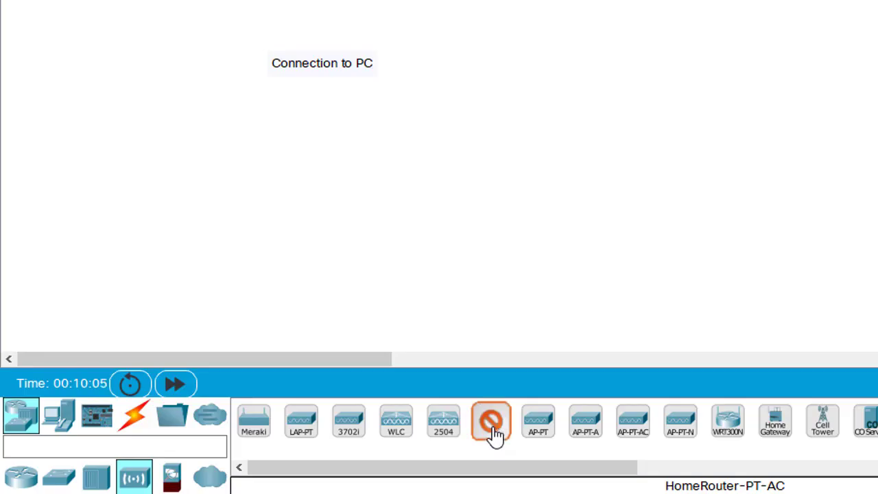
left_click(241, 125)
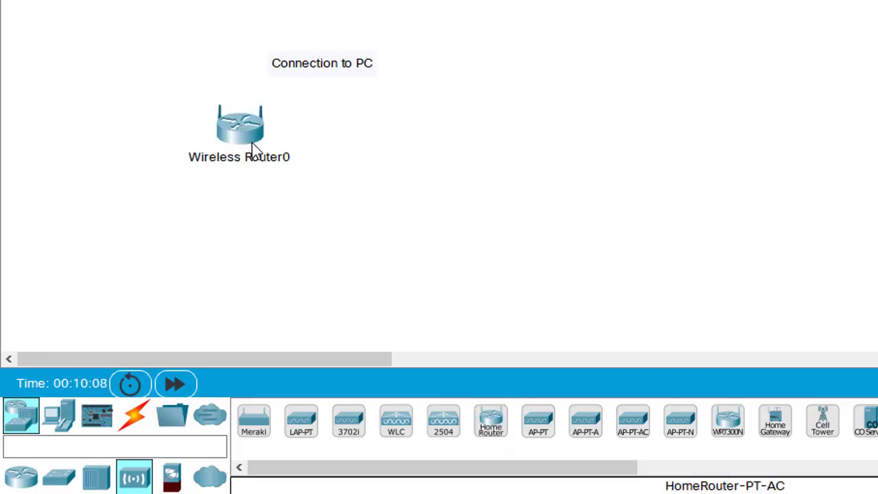
mouse_move(253, 146)
Place a laptop right of the router, a PC to its left, and a smartphone below it.
left_click(58, 419)
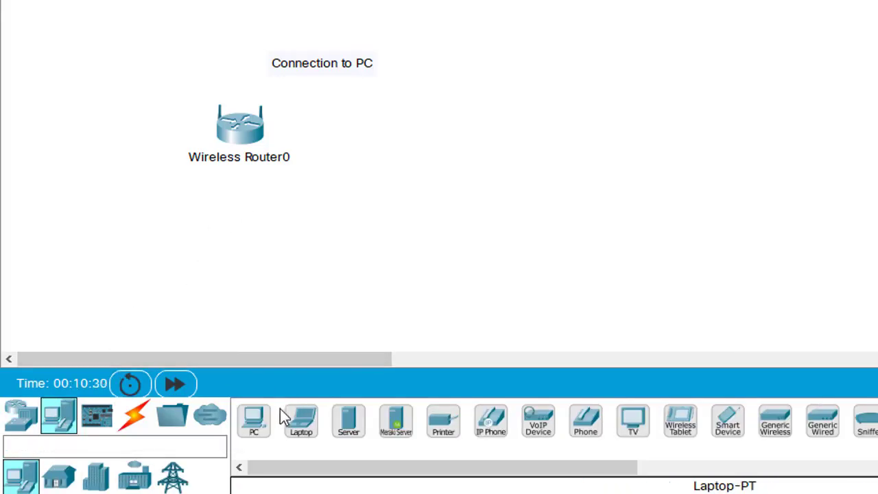
left_click(296, 424)
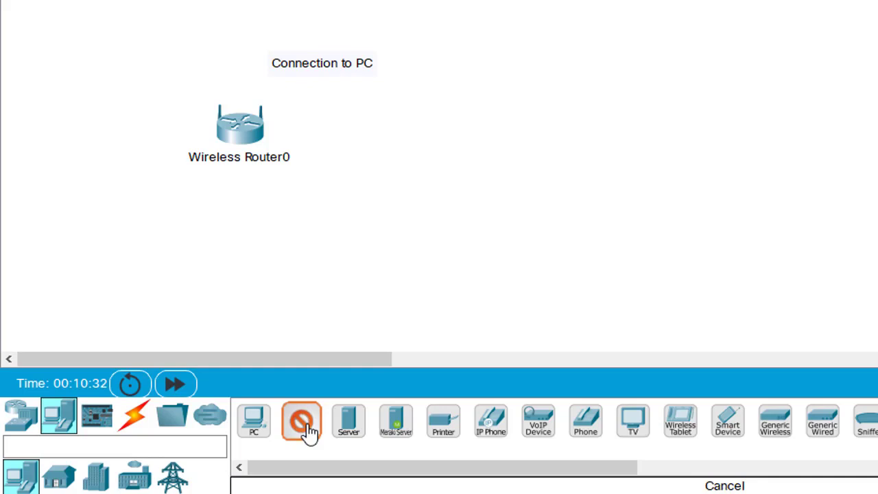
left_click(388, 194)
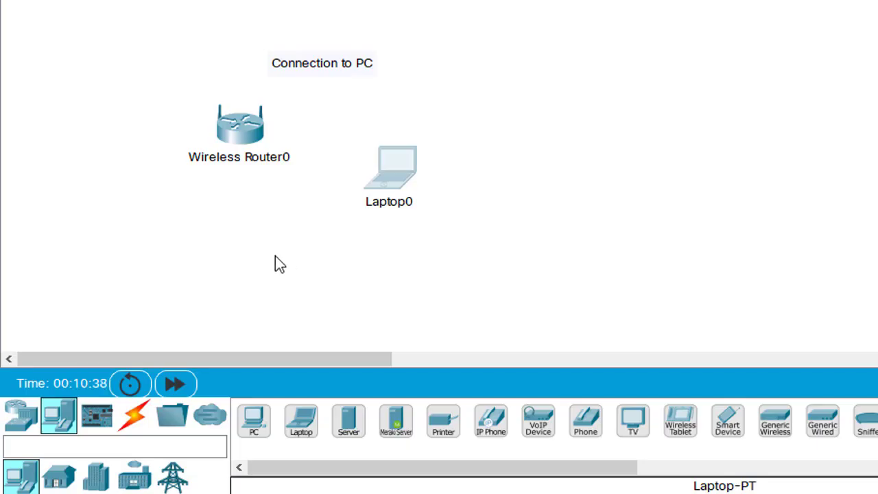
left_click(253, 424)
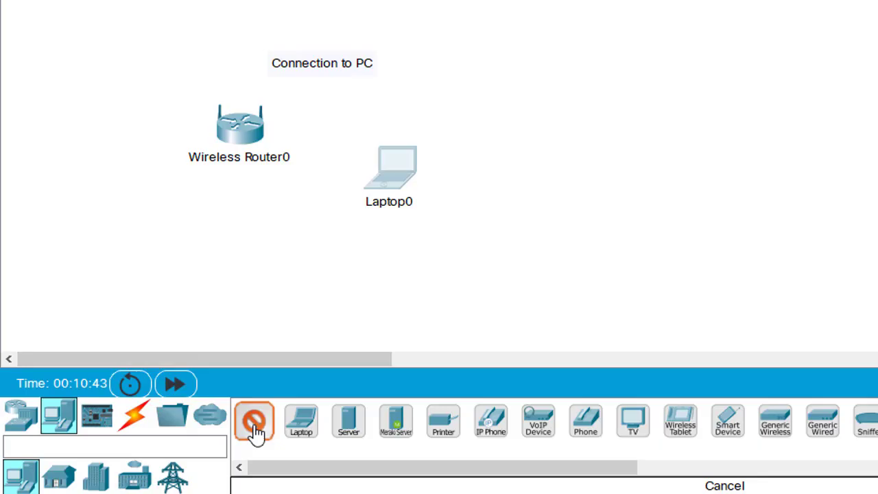
left_click(130, 225)
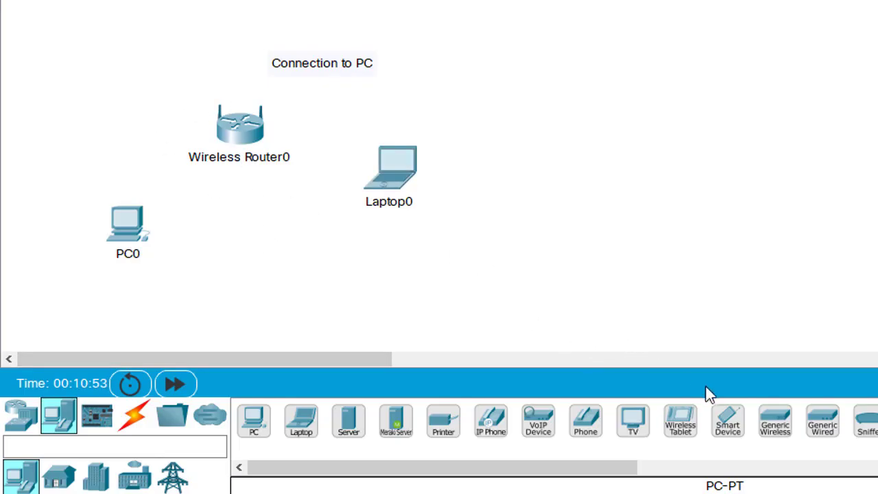
left_click(735, 432)
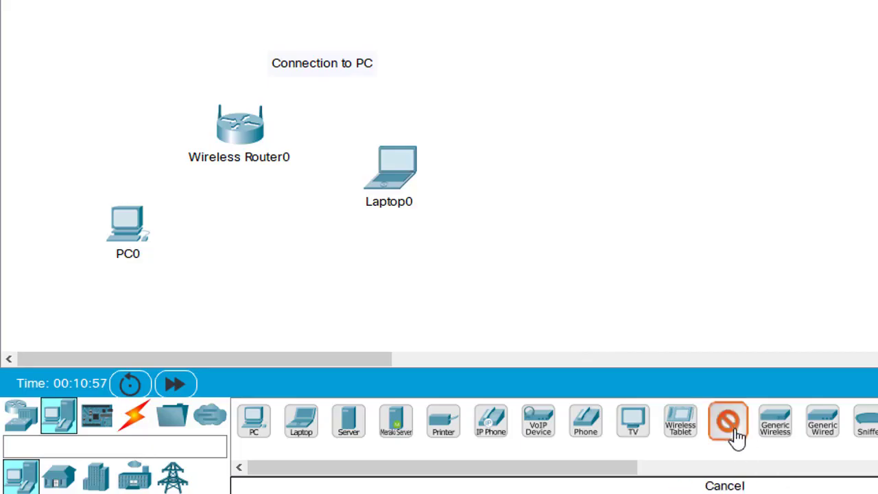
left_click(248, 241)
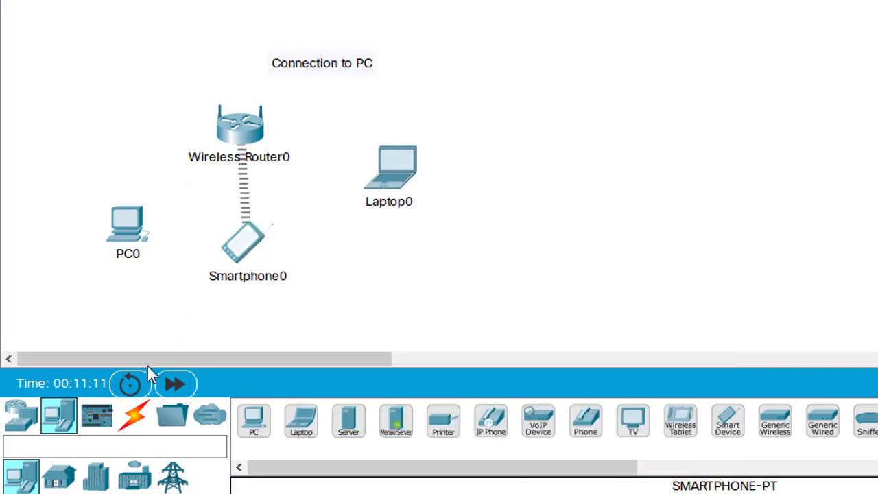
Connect PC0's FastEthernet0 to a Wireless Router0 GigabitEthernet port with copper straight-through cable.
left_click(132, 424)
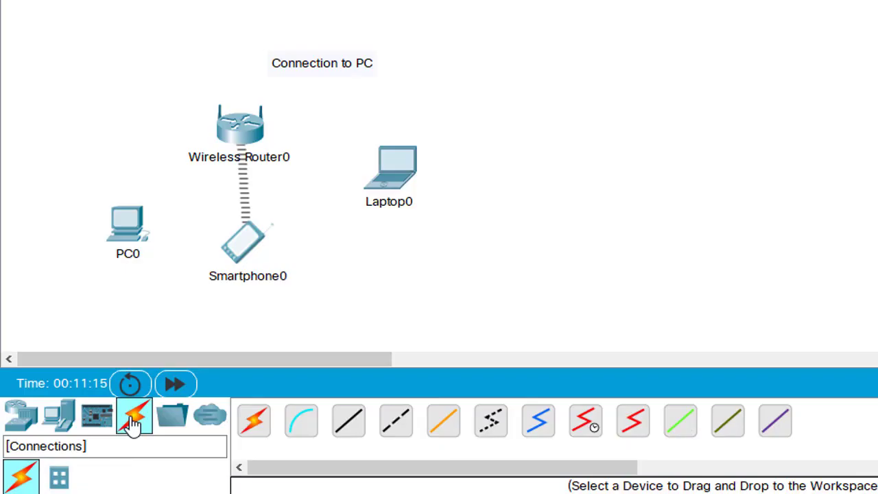
left_click(351, 424)
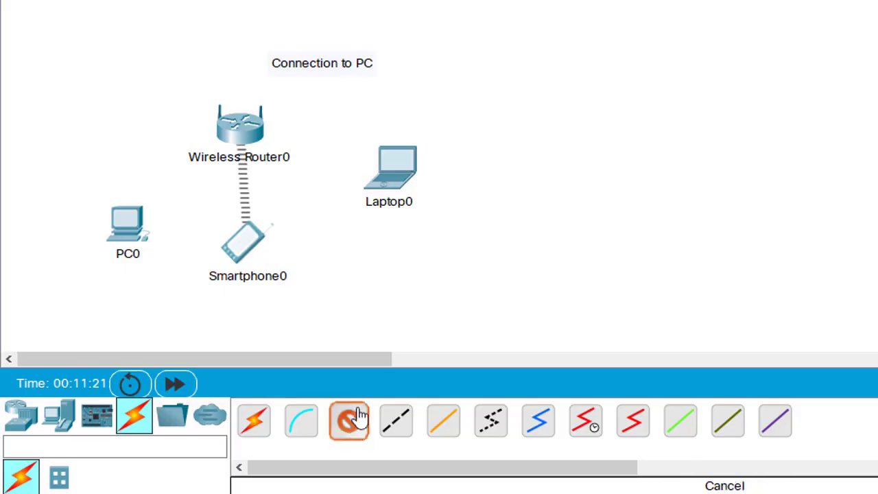
left_click(119, 220)
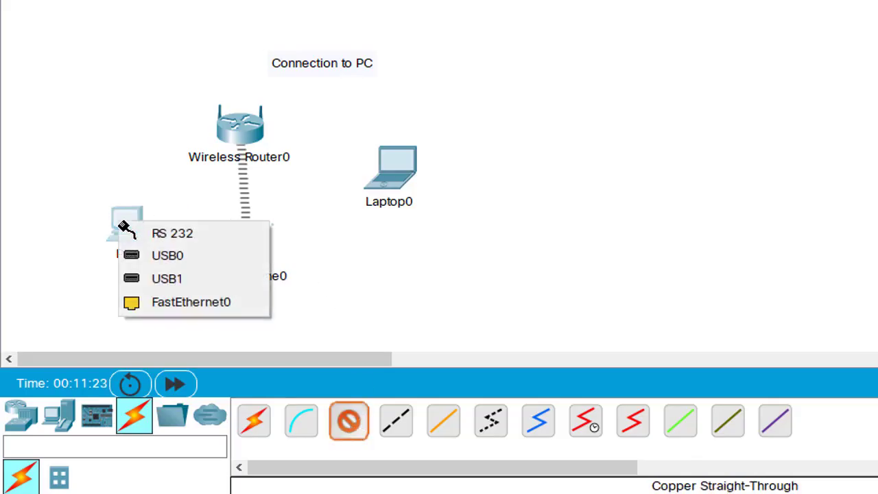
left_click(220, 306)
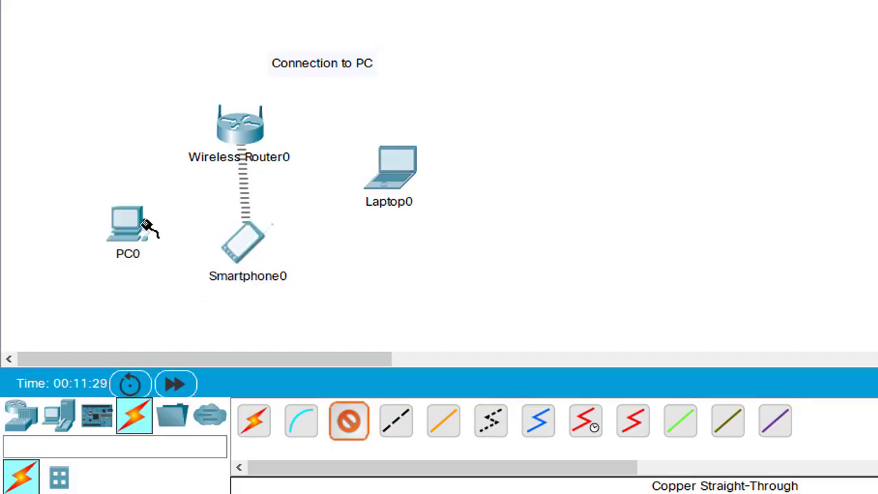
left_click(234, 131)
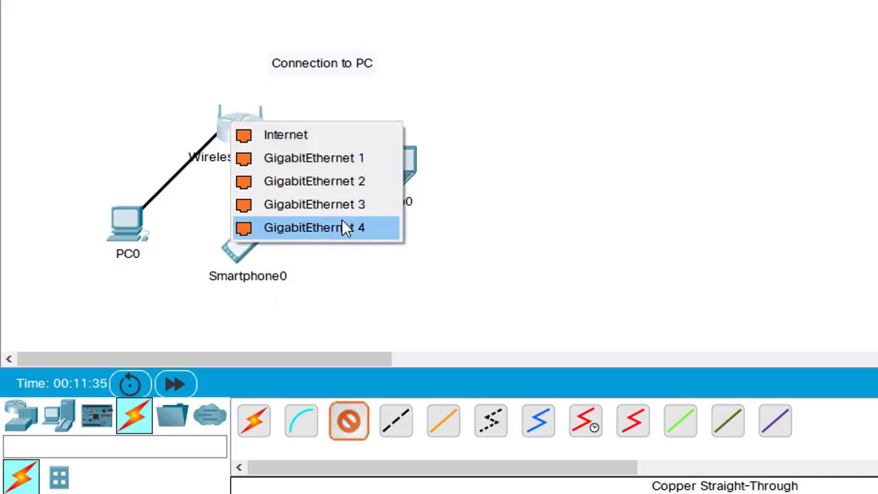
left_click(357, 161)
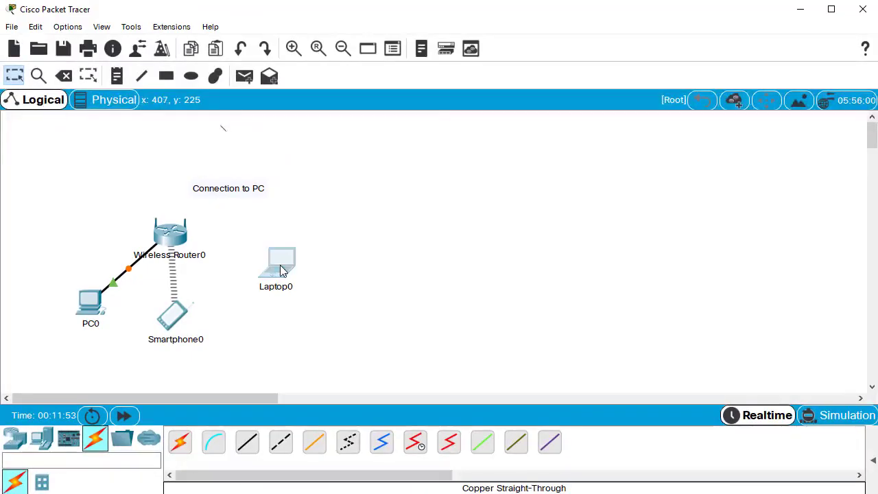
Open Laptop0's settings window and enlarge its physical view.
left_click(281, 271)
left_click_drag(341, 16, 372, 8)
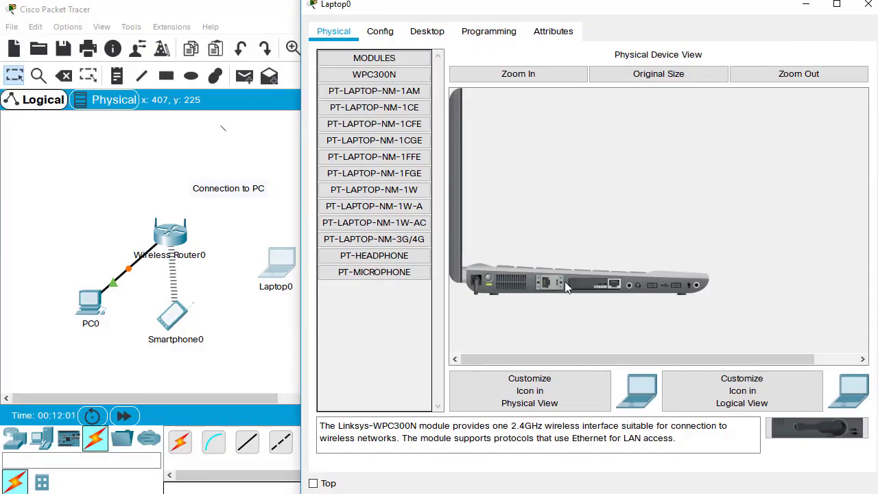
left_click(529, 74)
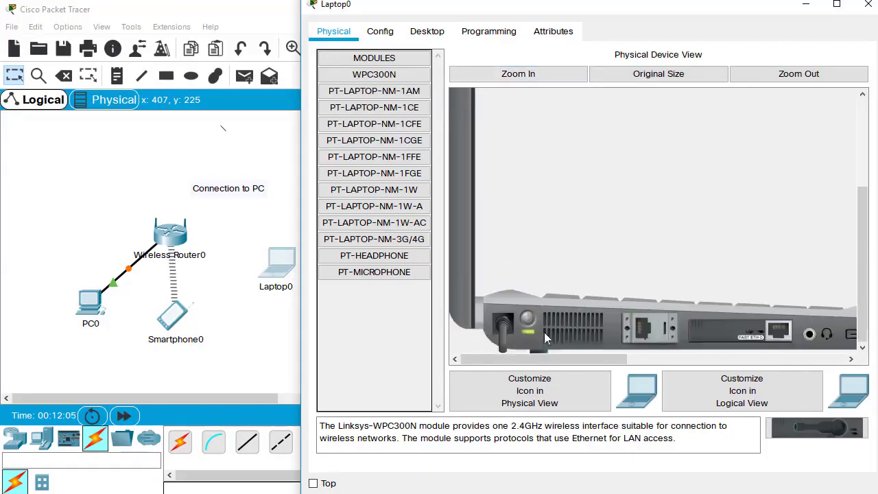
Power off Laptop0 and pull its installed network module out of the slot.
left_click_drag(533, 355, 547, 365)
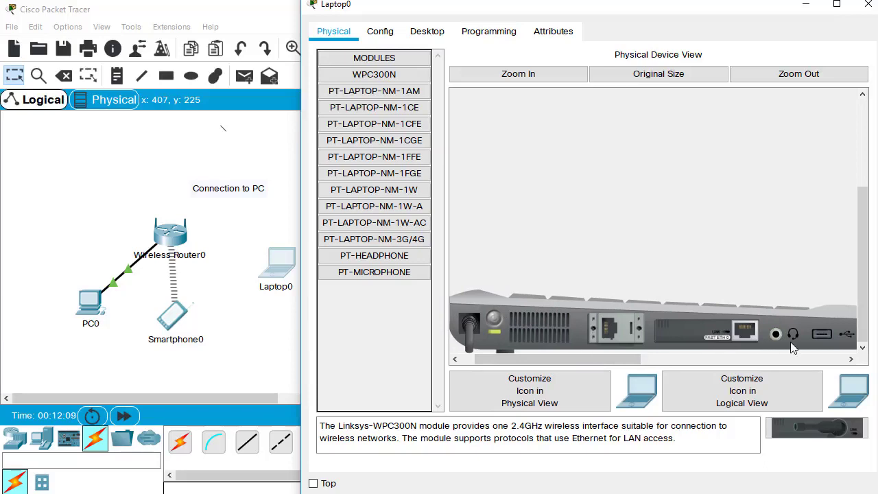
left_click(495, 318)
left_click_drag(726, 335, 378, 144)
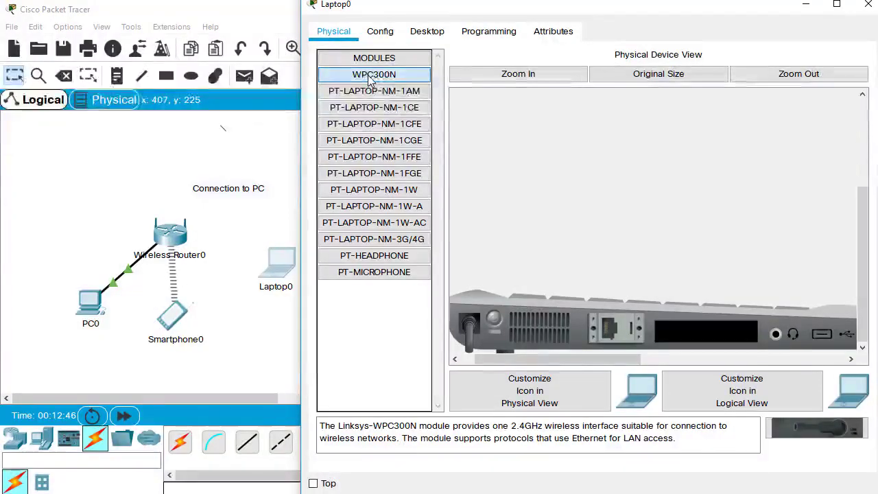
Install the WPC300N wireless module in Laptop0's empty slot and power it back on.
left_click_drag(369, 81, 700, 332)
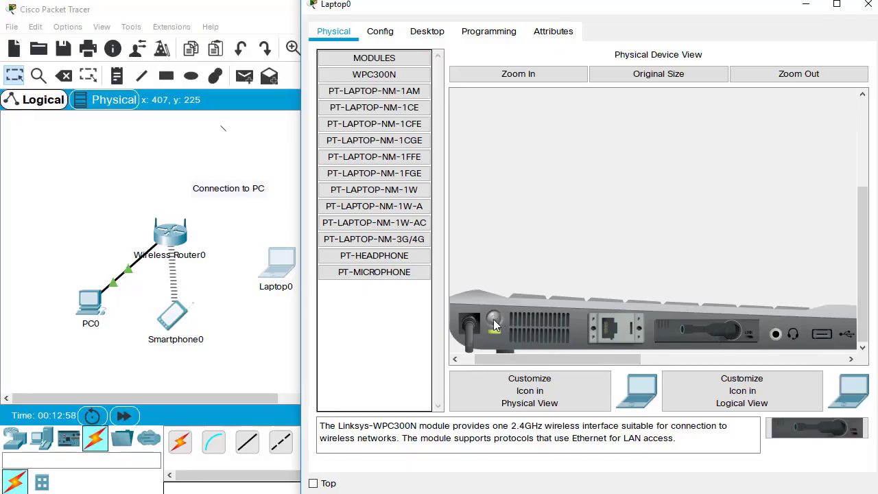
left_click(268, 336)
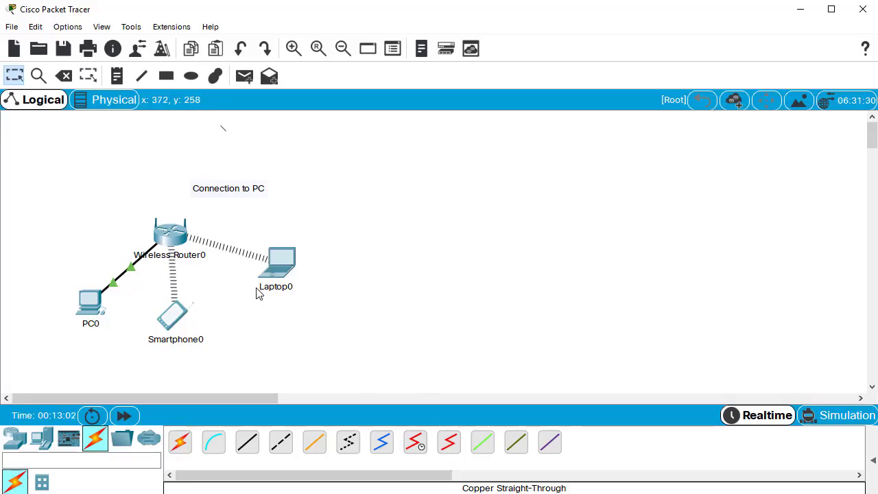
Delete Smartphone0 and its wireless link with the Delete tool.
mouse_move(258, 294)
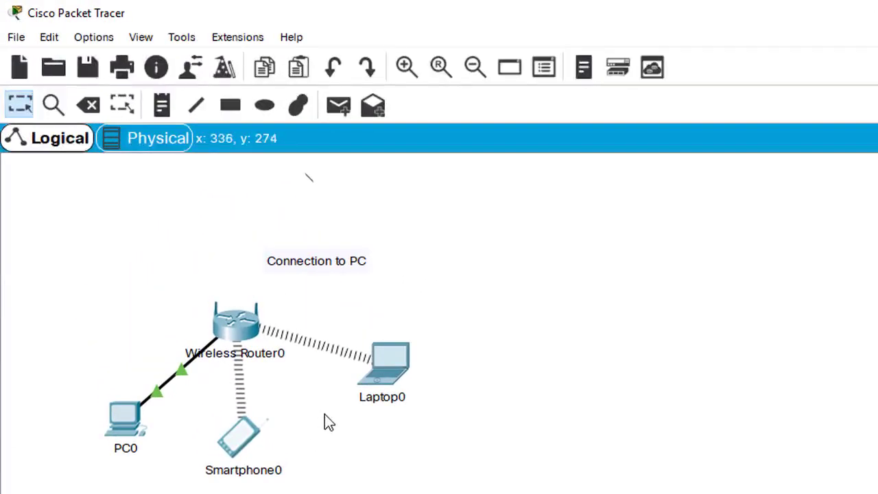
left_click(92, 105)
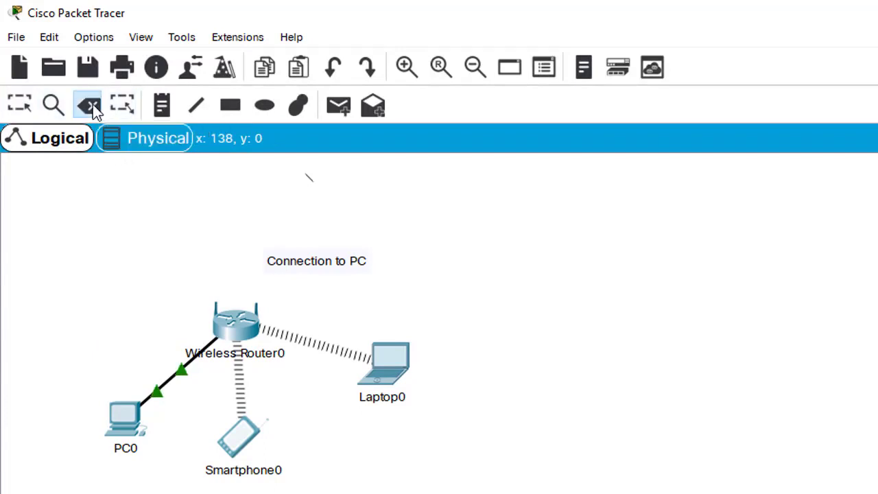
left_click(236, 439)
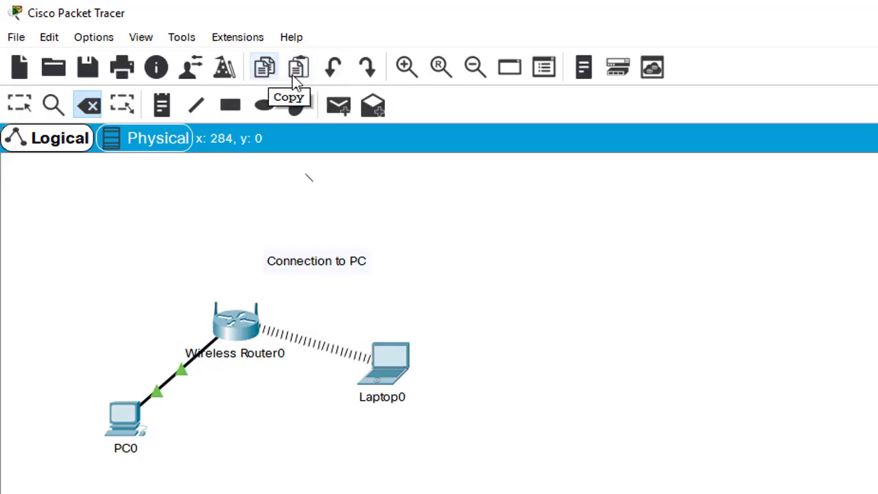
Undo the smartphone deletion, then redo it and confirm Yes to remove Smartphone0.
left_click(334, 68)
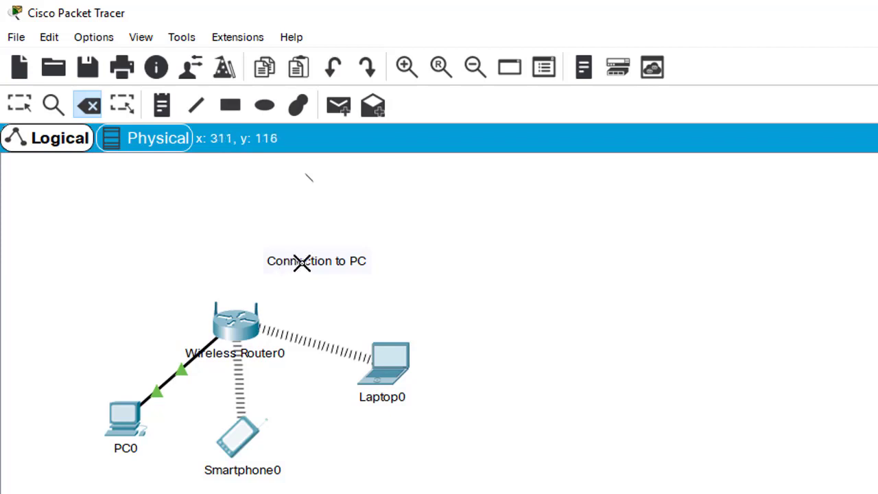
left_click(367, 67)
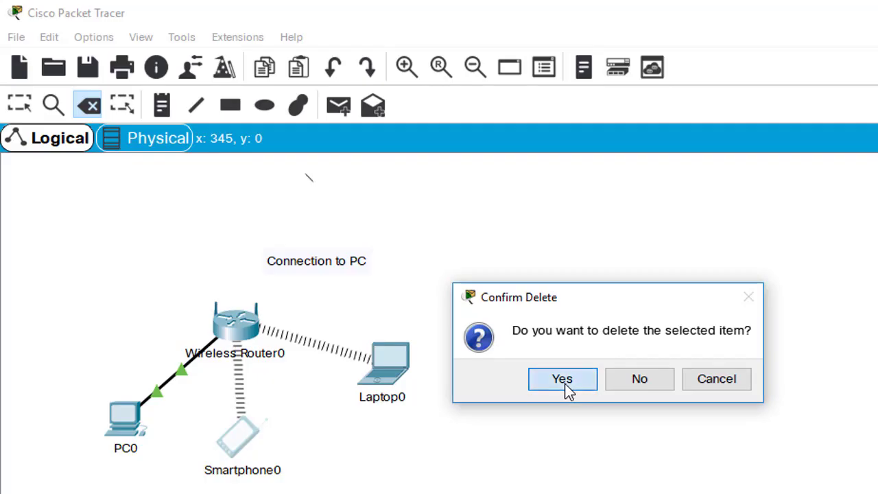
left_click(563, 381)
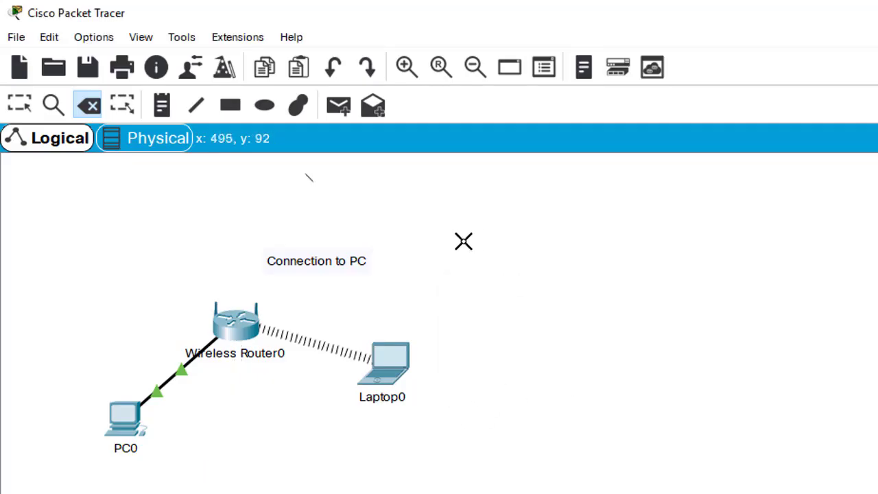